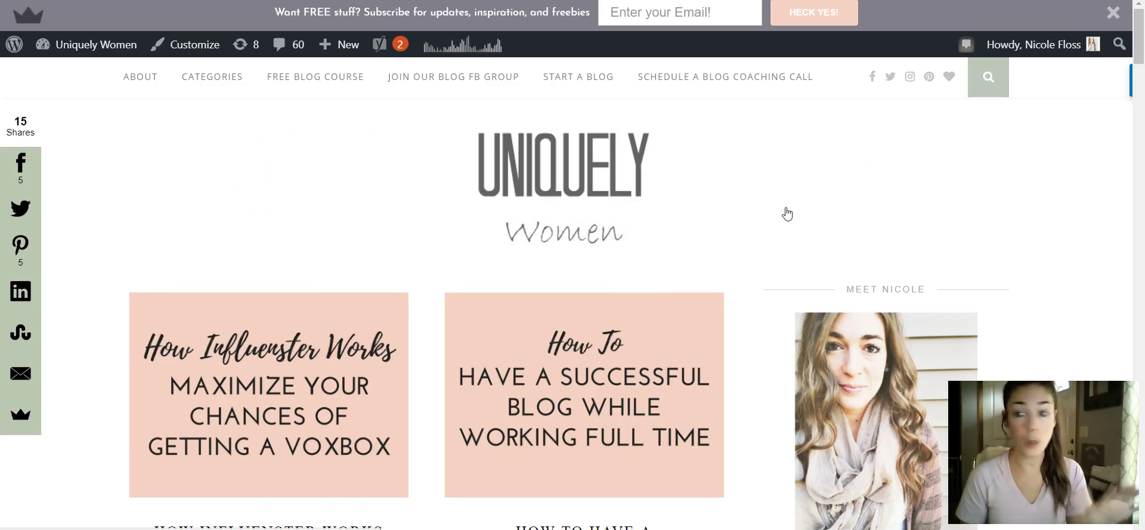
Scroll down the blog to the sidebar's Pinspiration Pinterest widget and look through its pins
scroll(786, 212, down, 6)
scroll(800, 197, down, 10)
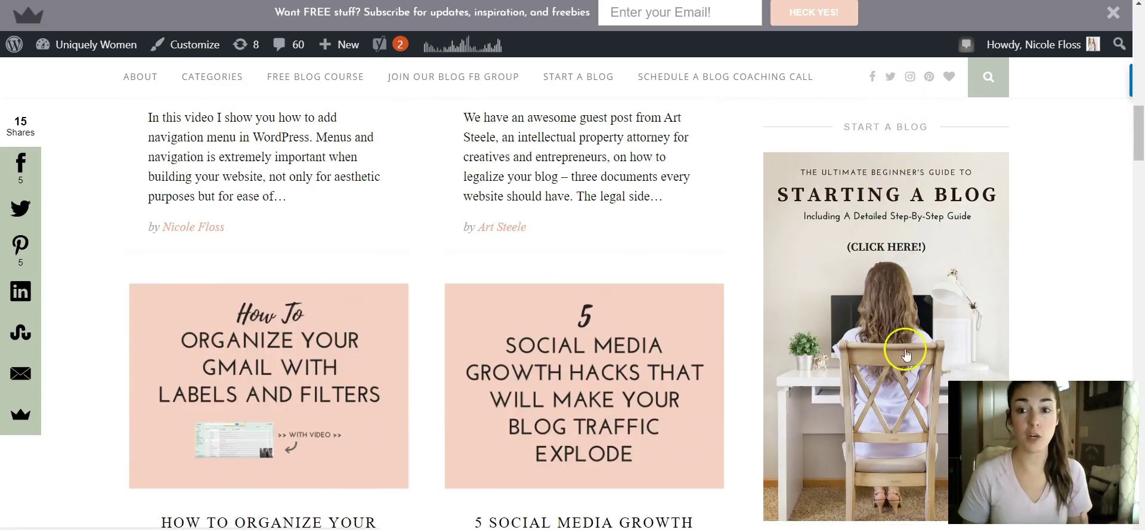
scroll(903, 334, down, 13)
scroll(906, 334, down, 15)
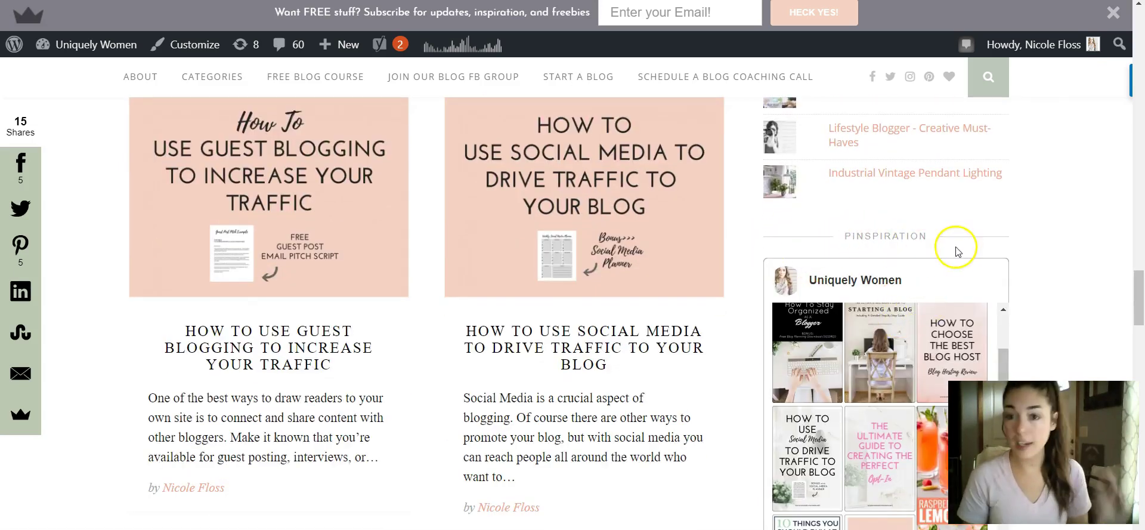
scroll(1014, 259, down, 5)
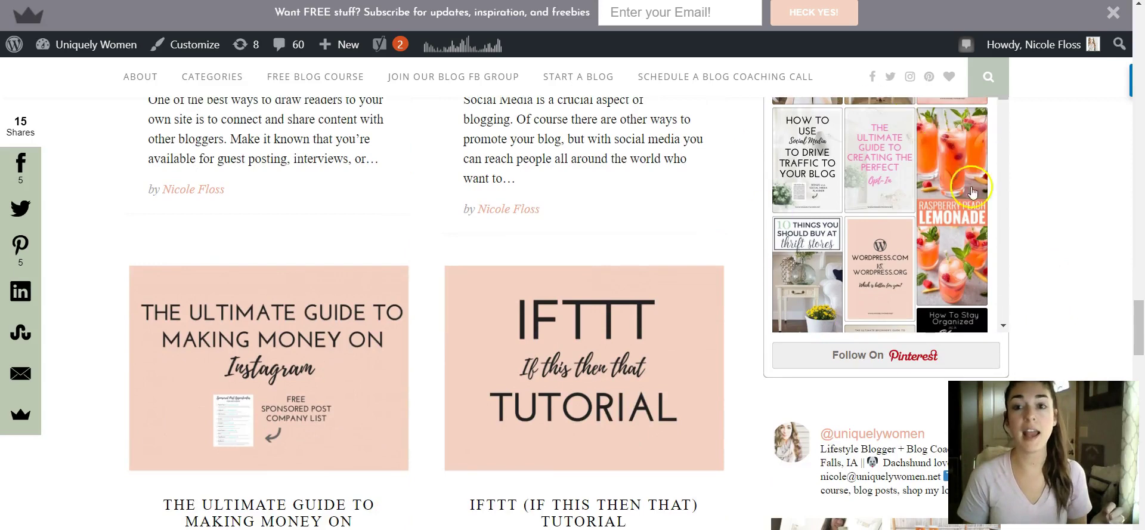
scroll(1053, 232, up, 3)
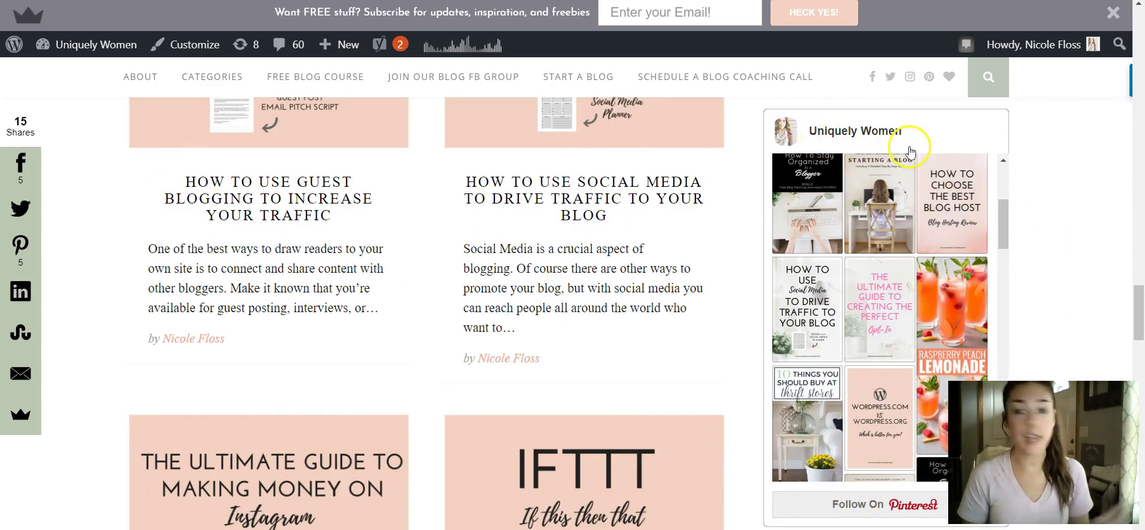
scroll(874, 297, down, 4)
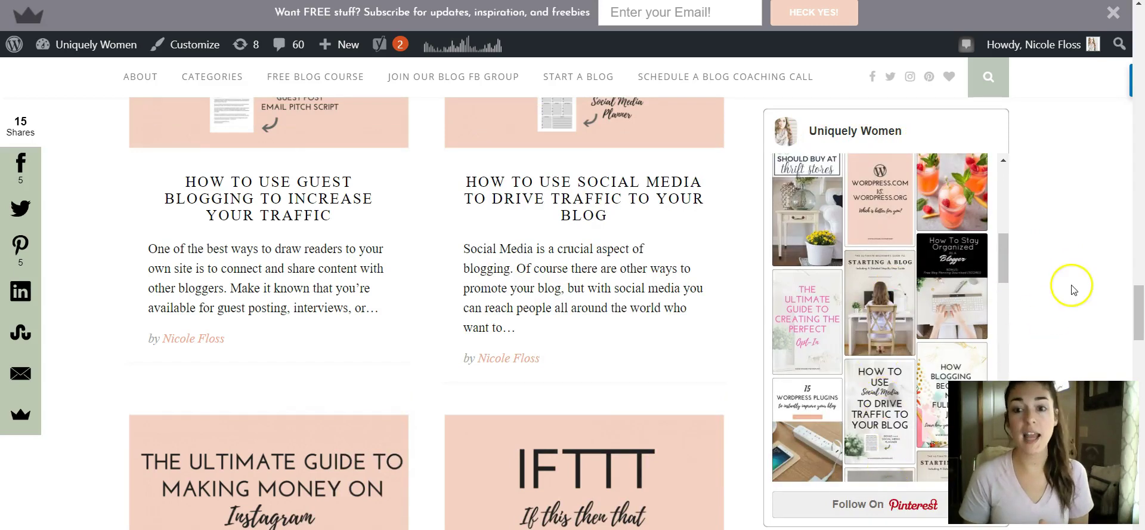
scroll(1069, 287, down, 3)
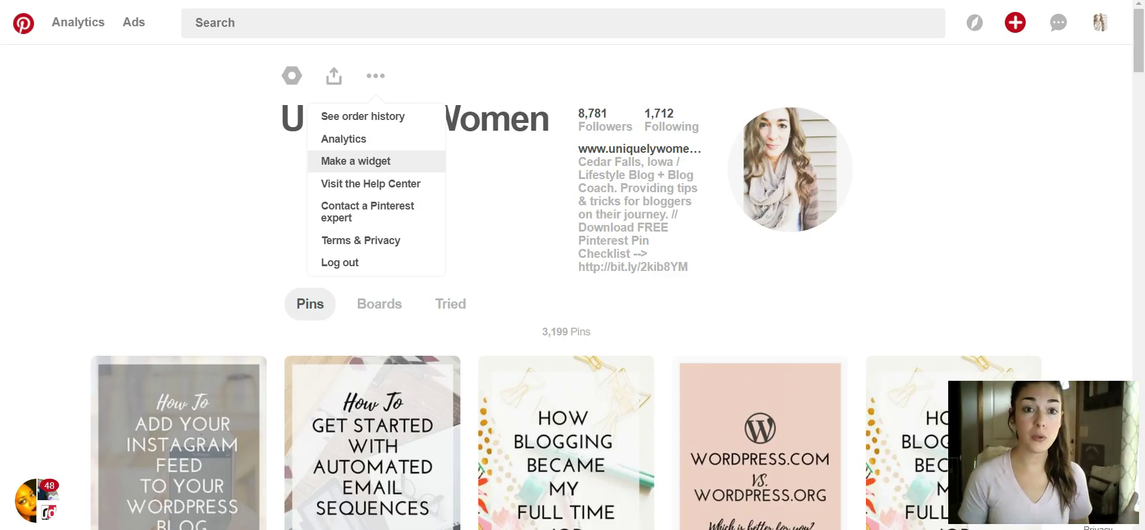
From the Uniquely Women profile's "..." more menu, choose Make a widget
click(200, 133)
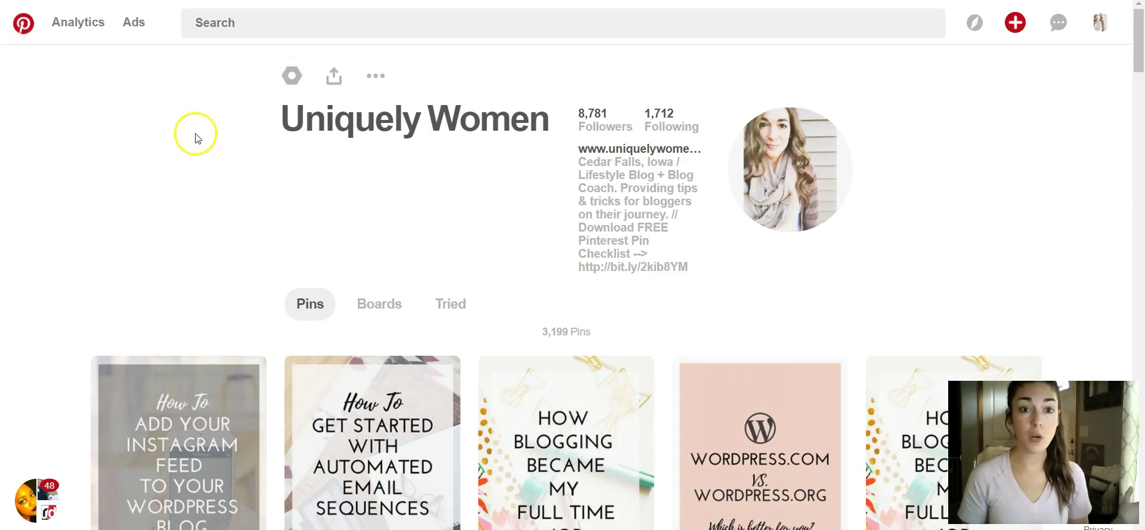
click(376, 78)
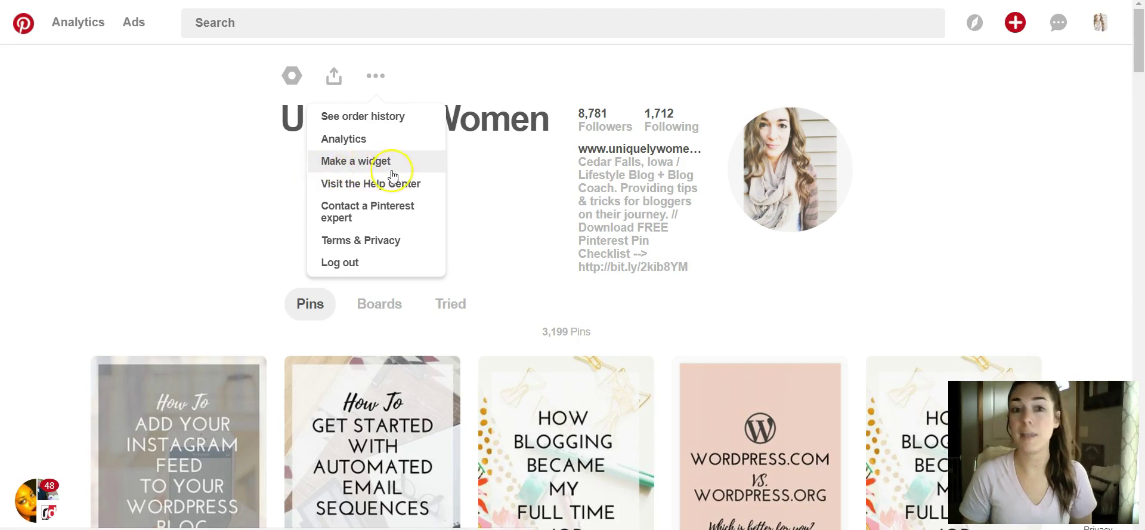
click(372, 169)
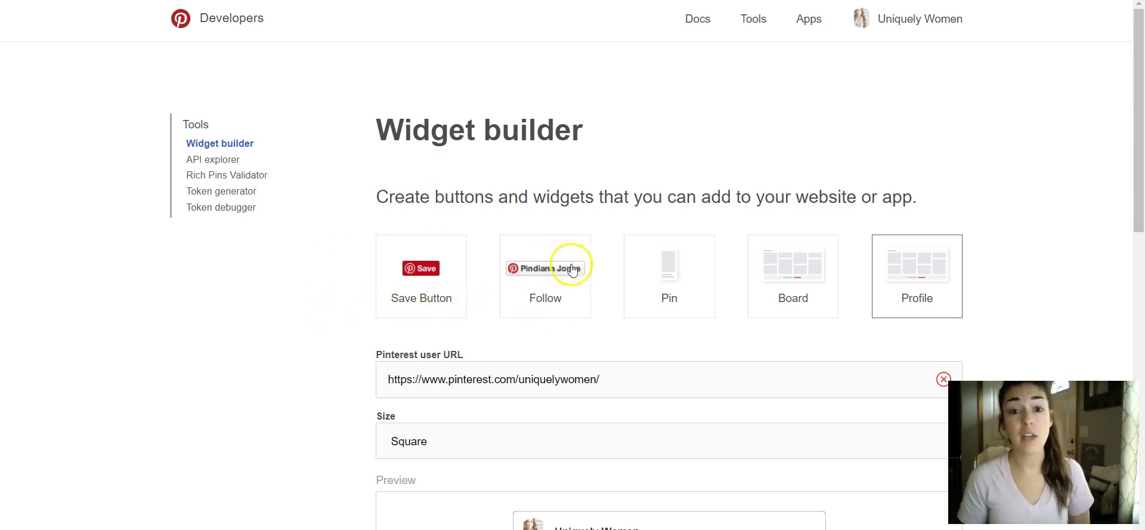
Preview the Pin and Board widget types, then return to the Profile widget for uniquelywomen
click(690, 306)
scroll(767, 307, down, 5)
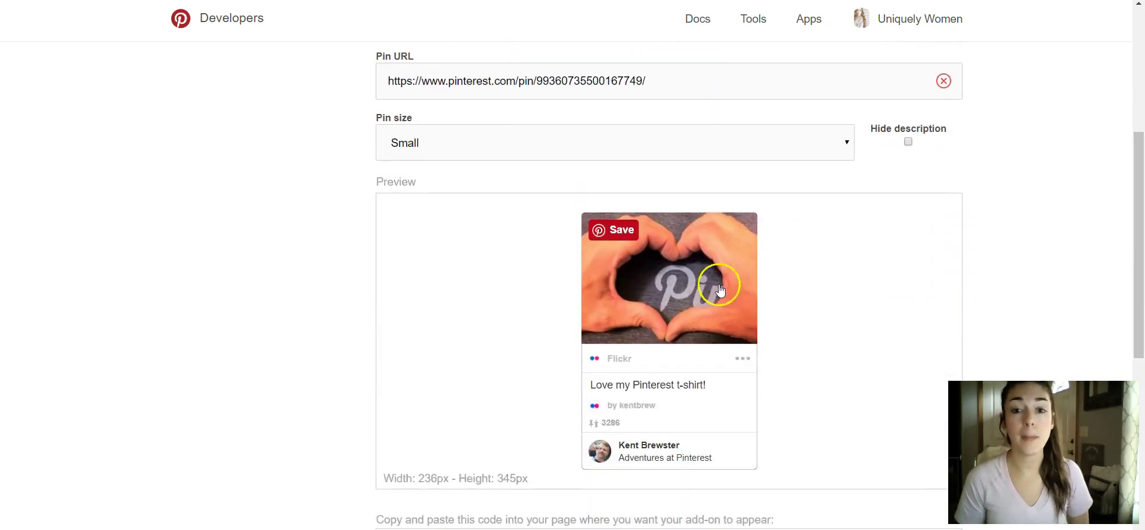
scroll(847, 429, up, 5)
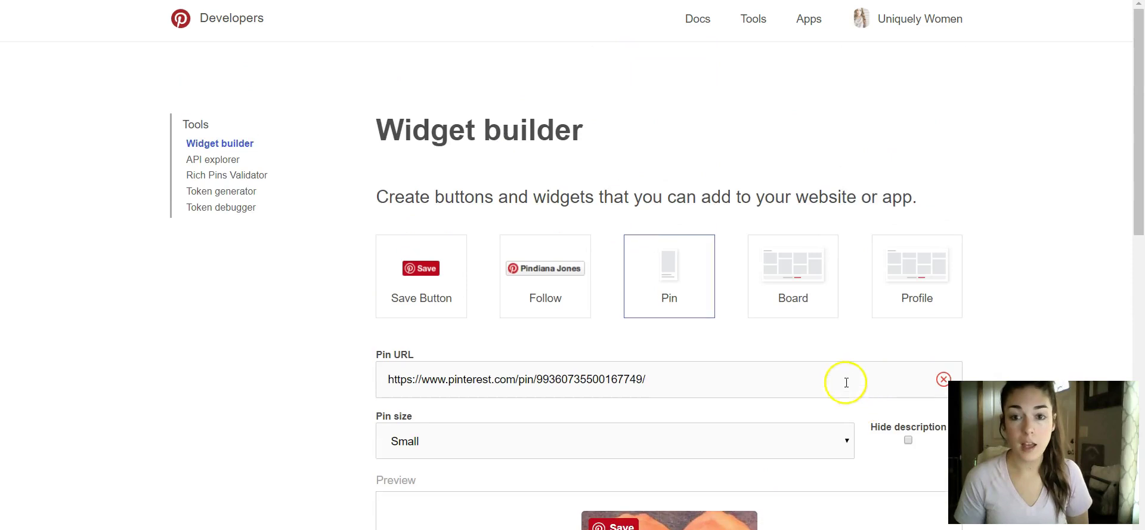
click(800, 311)
scroll(841, 340, down, 5)
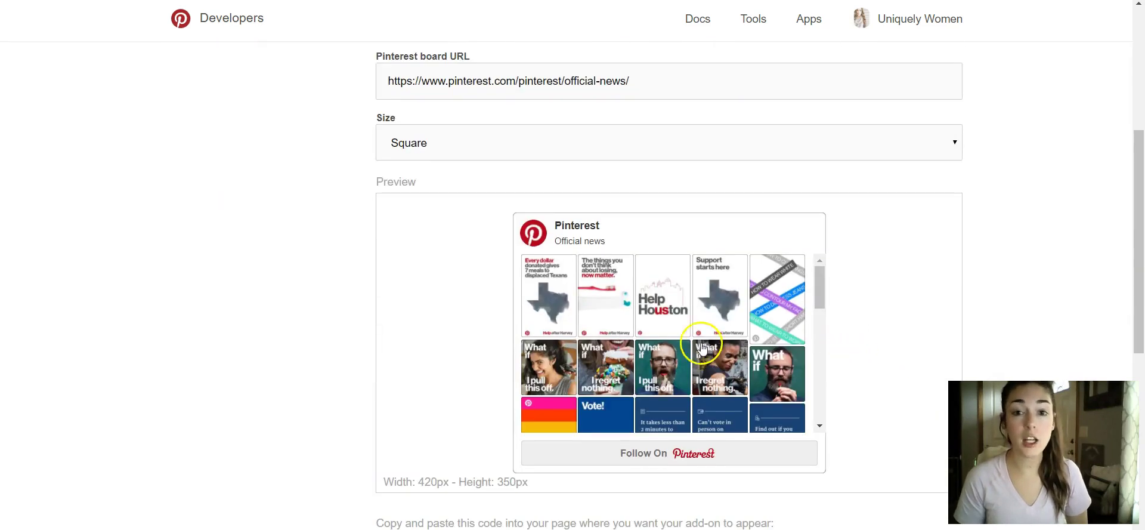
scroll(842, 313, up, 4)
click(909, 230)
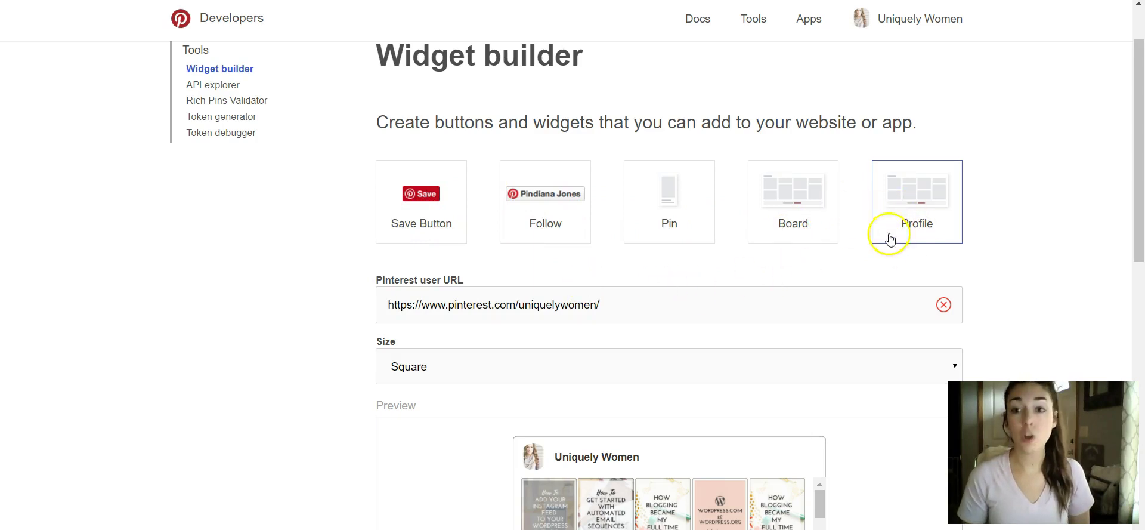
scroll(954, 256, down, 1)
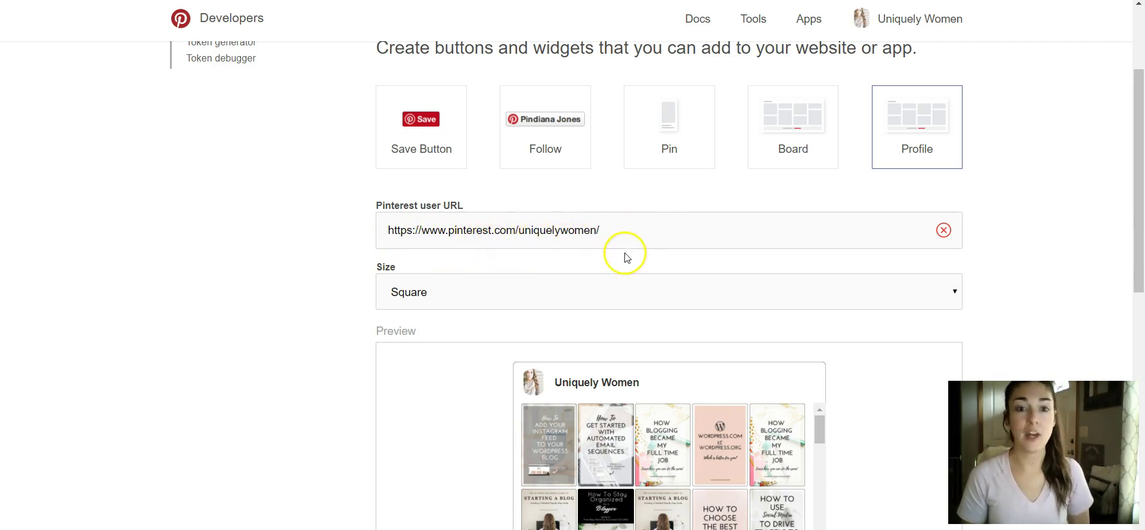
scroll(1029, 250, down, 2)
scroll(1029, 250, down, 1)
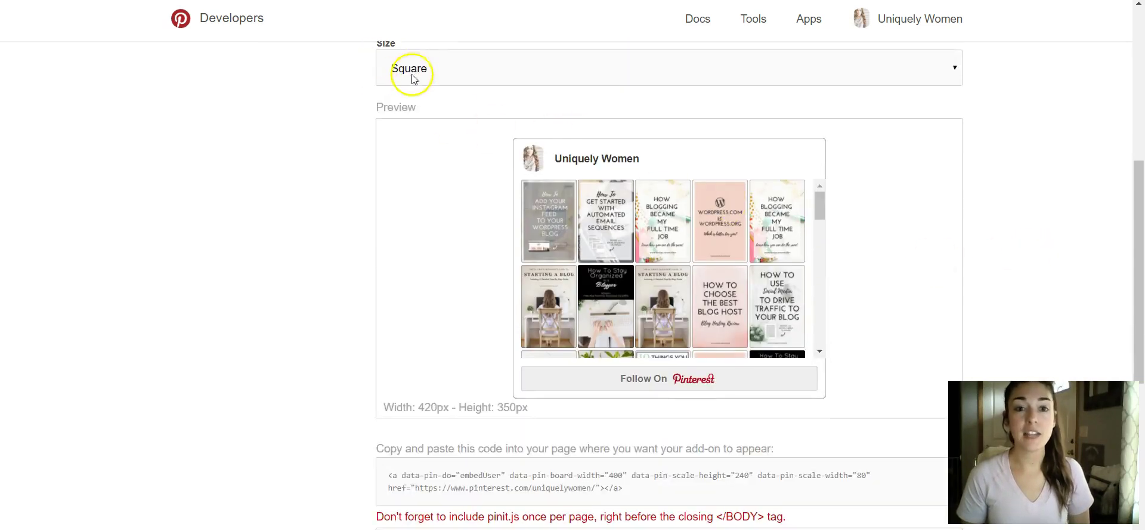
scroll(418, 131, up, 1)
click(440, 139)
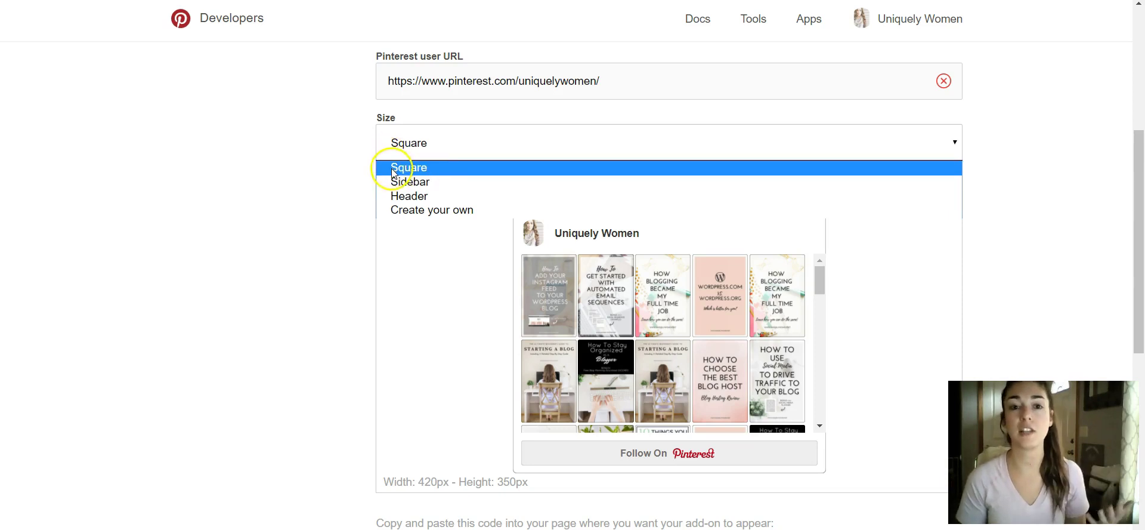
click(434, 173)
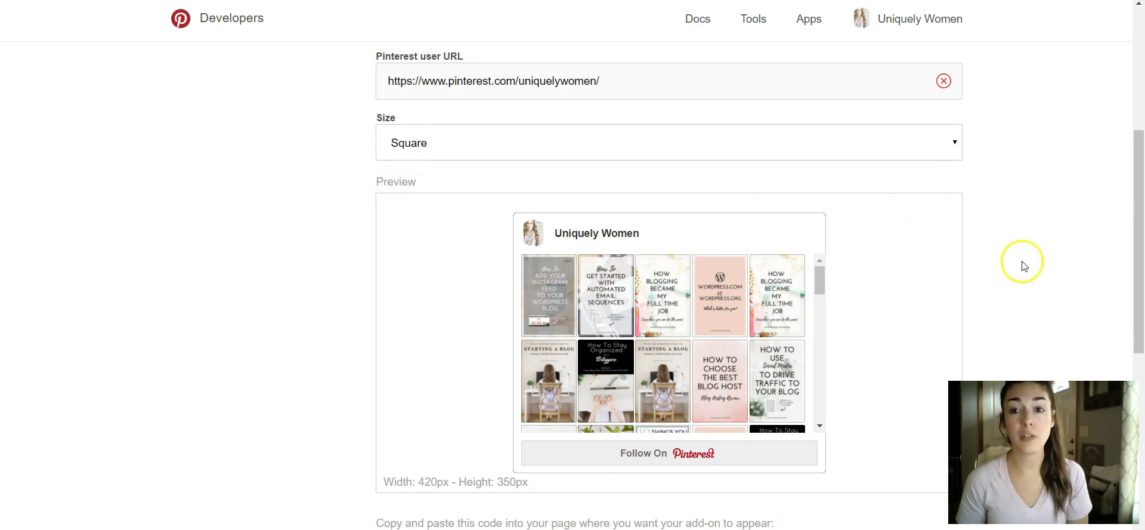
Copy the <a data-pin-do="embedUser"> embed code and go back to the Uniquely Women blog tab
scroll(1023, 265, down, 3)
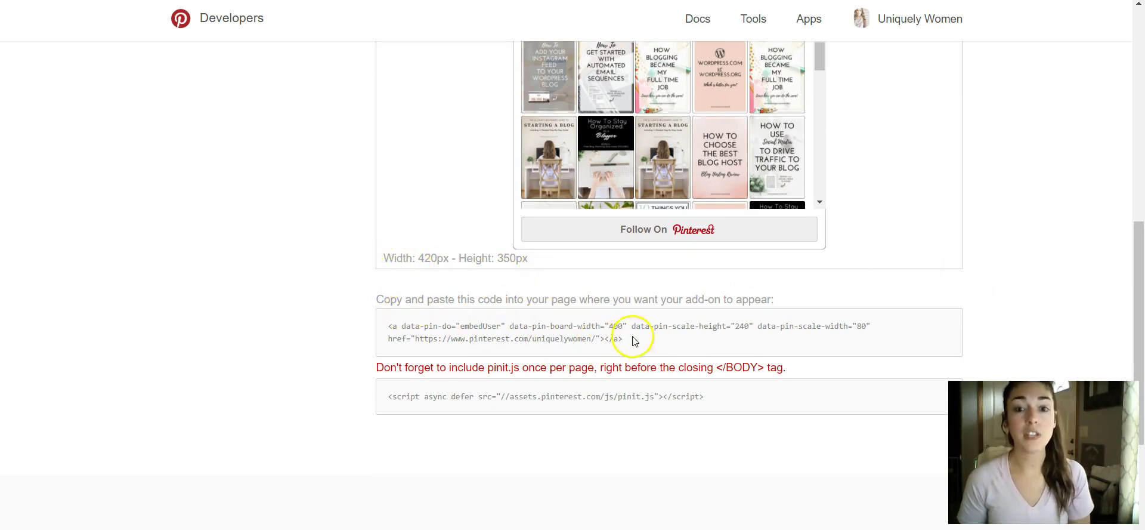
drag(623, 338, 383, 331)
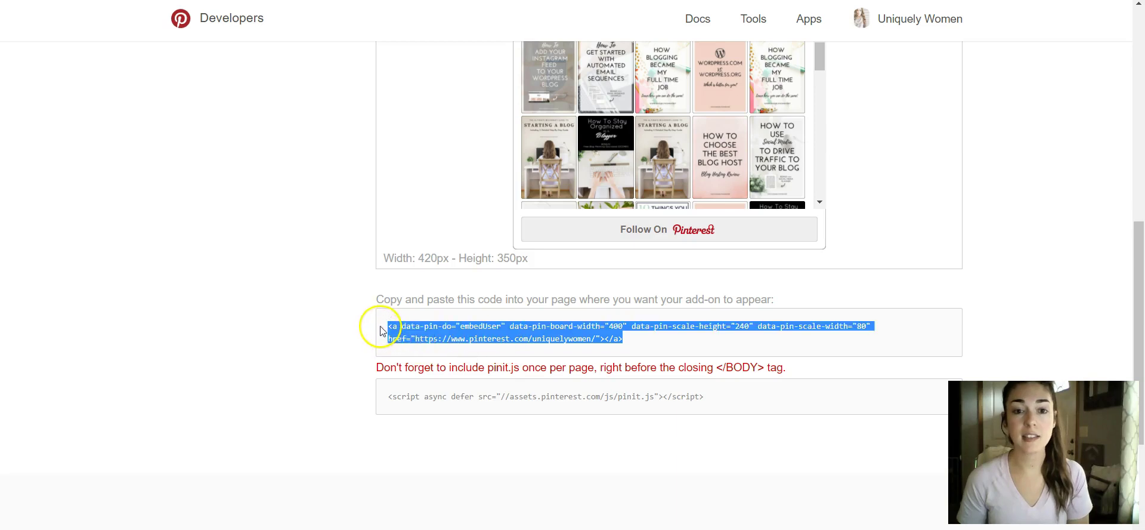
right_click(425, 328)
click(442, 337)
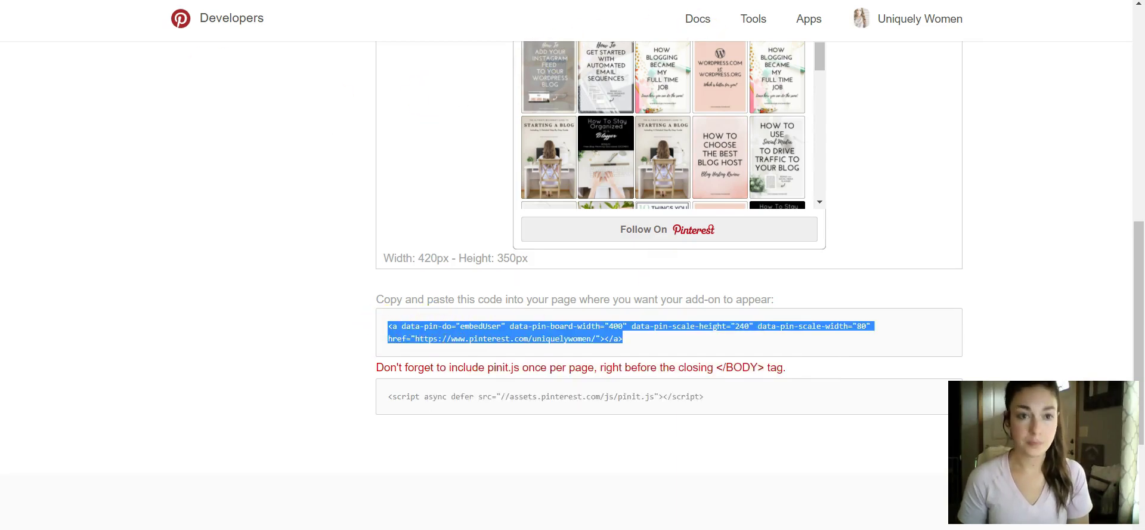
click(212, 1)
mouse_move(212, 113)
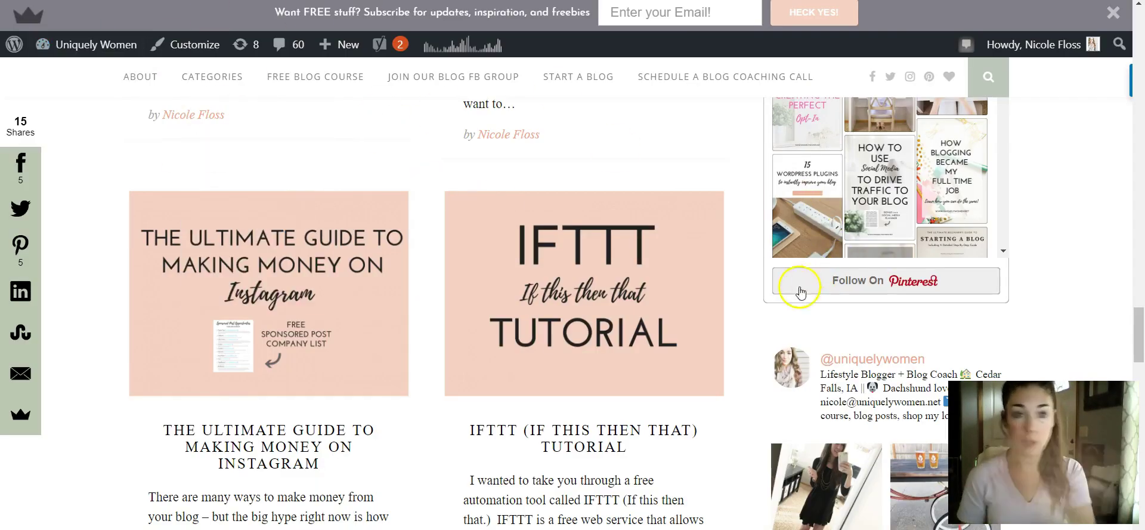
From the WordPress dashboard, open Appearance > Widgets
mouse_move(92, 51)
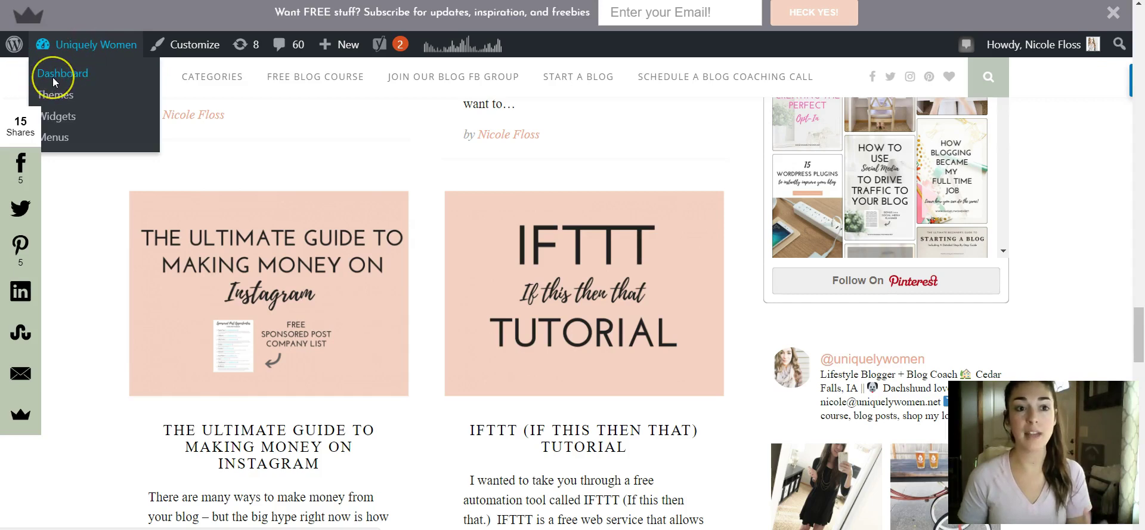
click(52, 77)
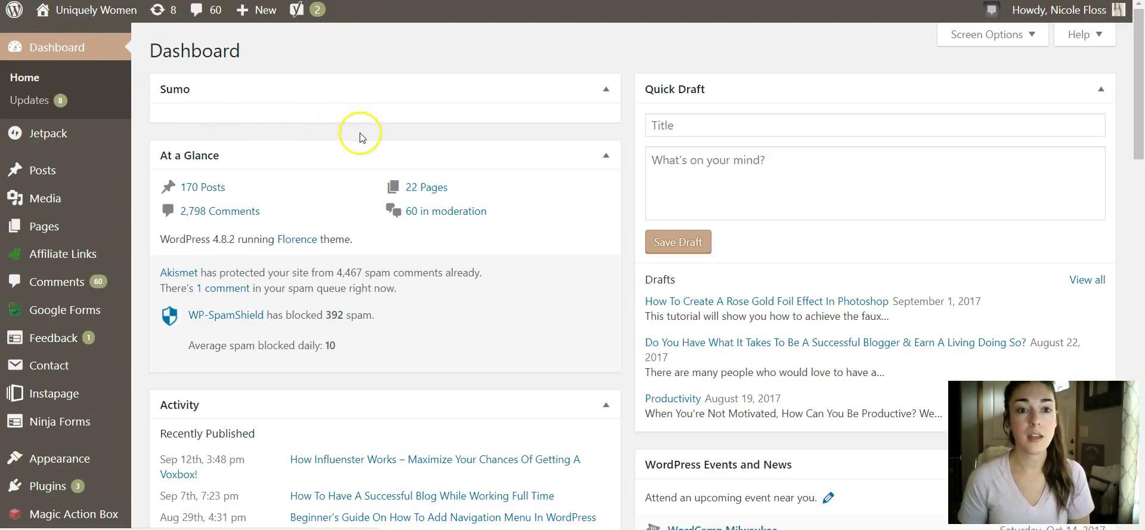
scroll(89, 334, down, 4)
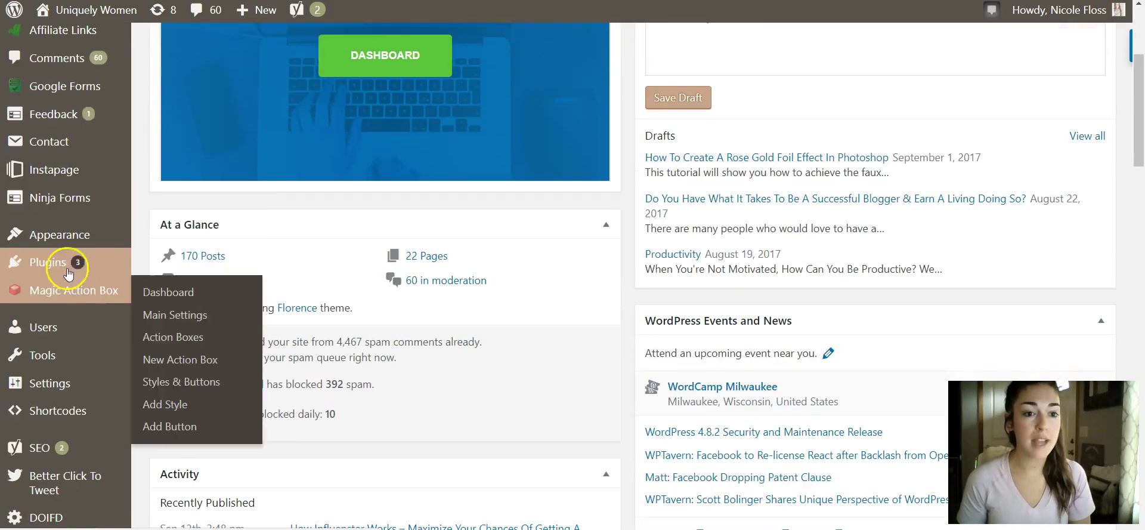
mouse_move(45, 236)
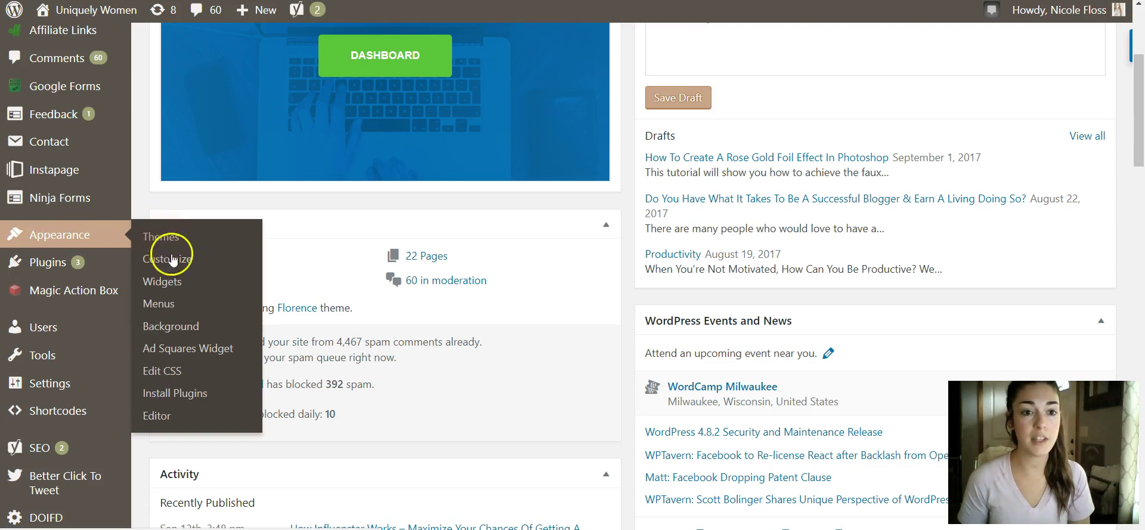
click(170, 283)
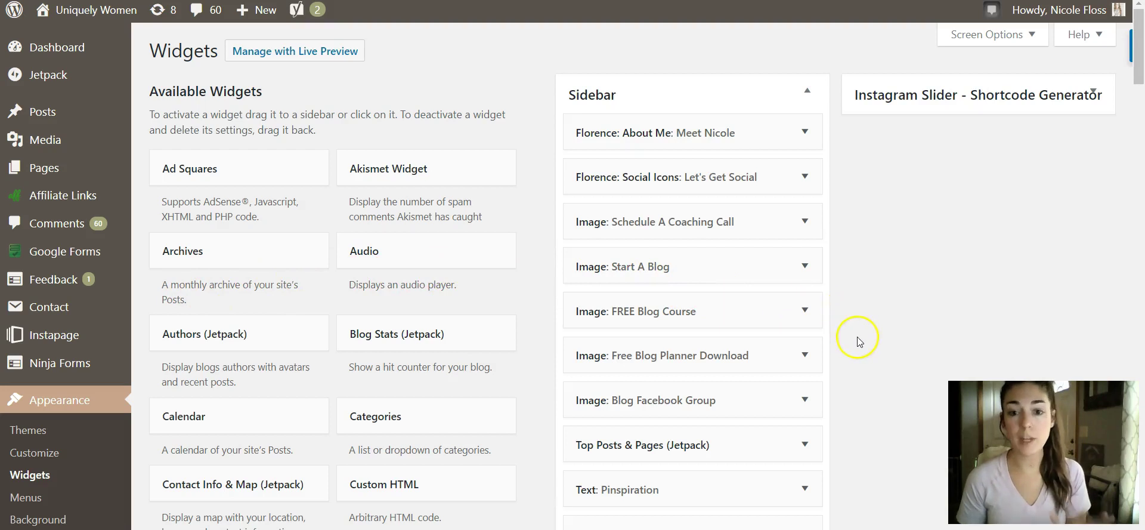
scroll(857, 341, down, 1)
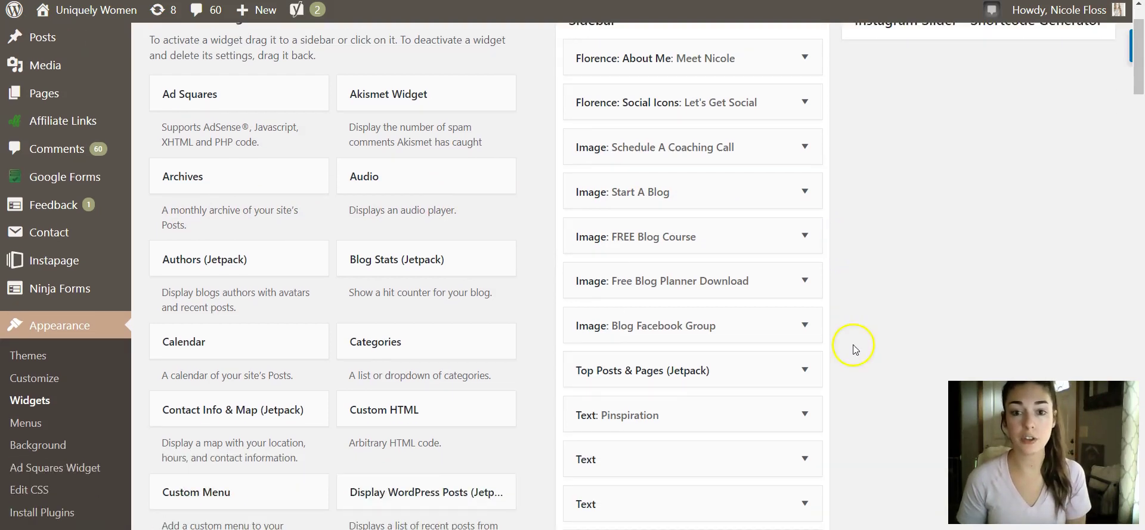
scroll(851, 346, down, 2)
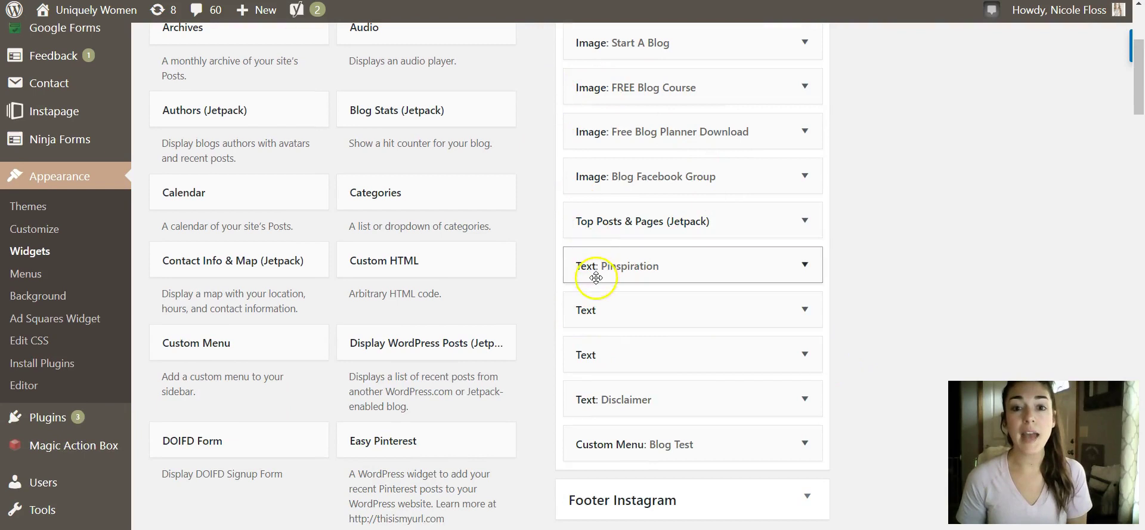
scroll(847, 308, up, 1)
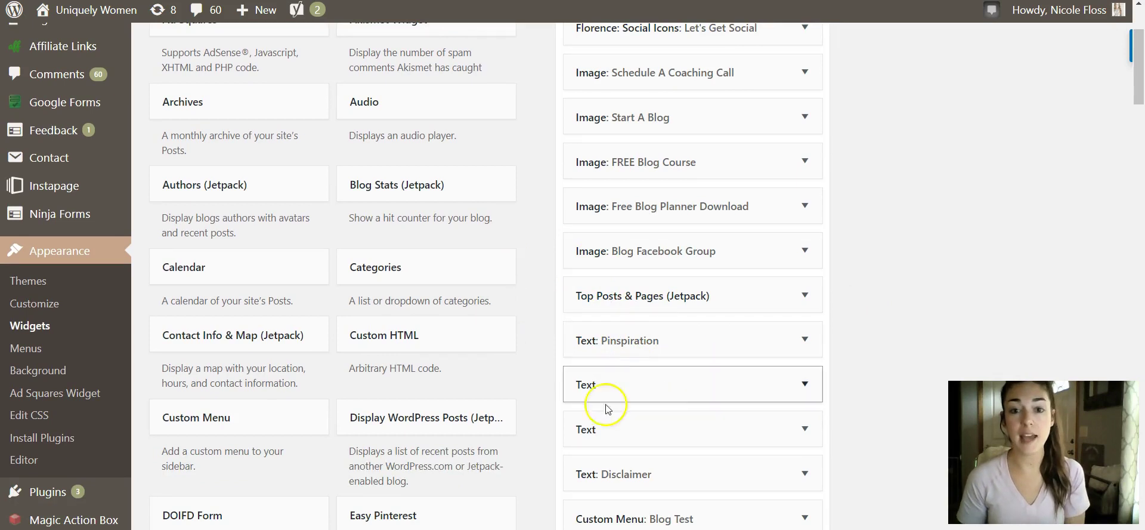
scroll(620, 133, up, 3)
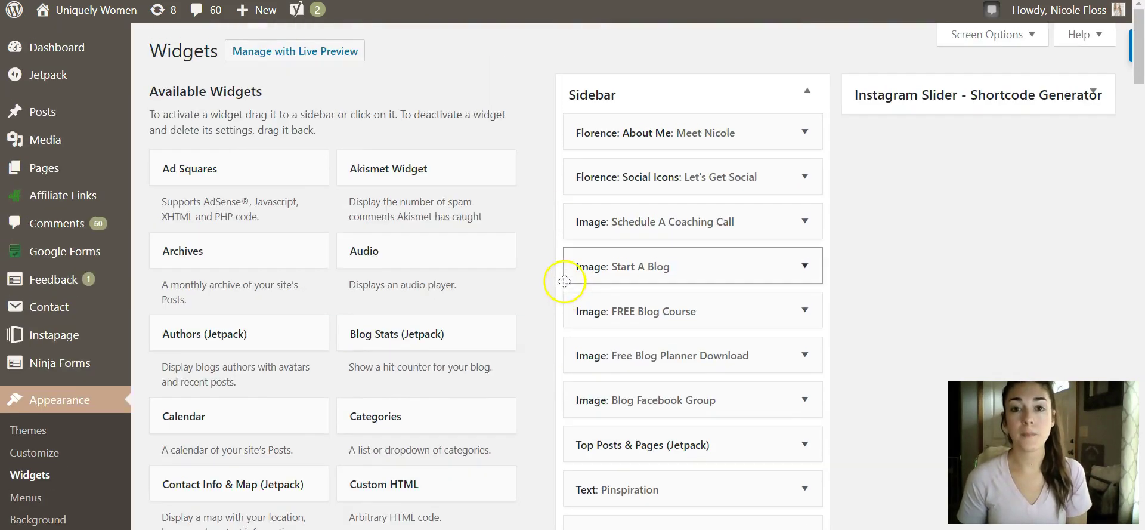
scroll(401, 322, down, 6)
scroll(401, 323, down, 15)
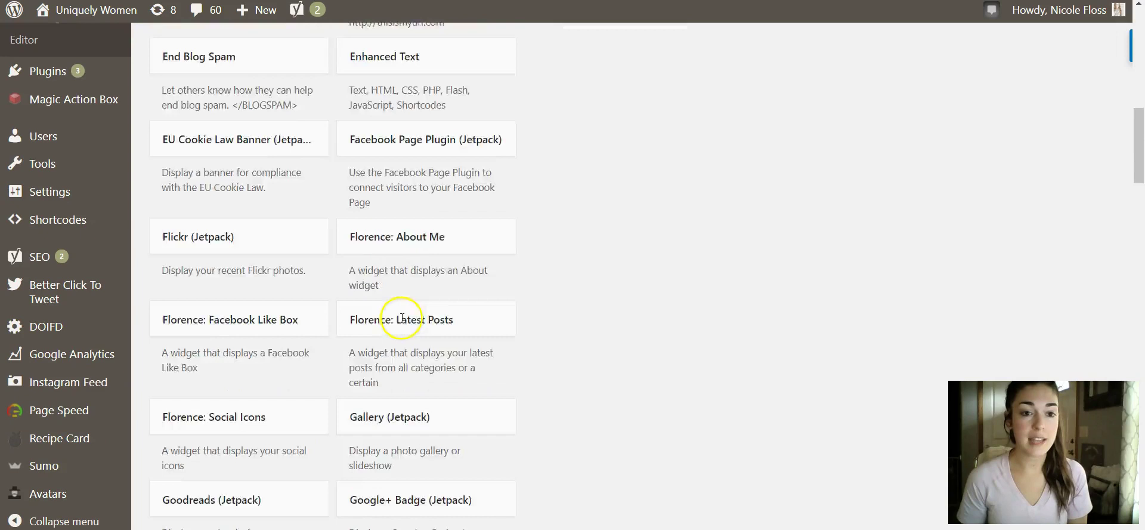
scroll(266, 270, down, 6)
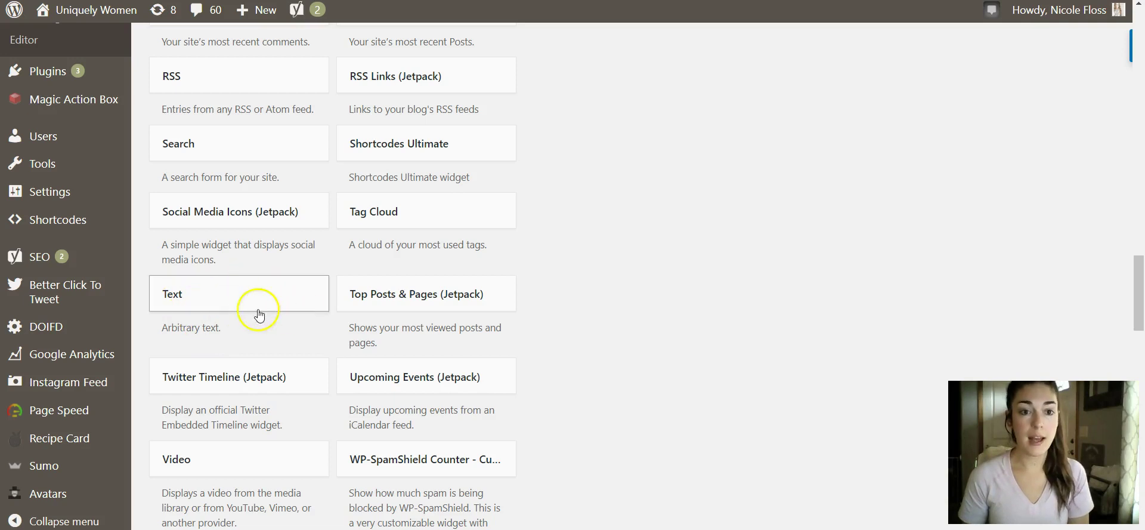
drag(259, 300, 274, 328)
scroll(940, 231, up, 4)
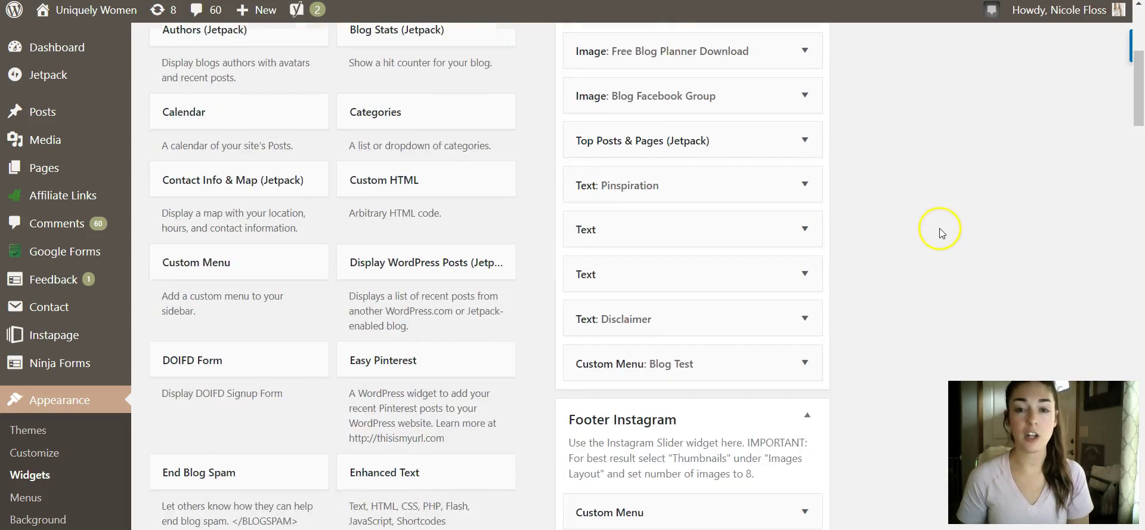
Expand the Text: Pinspiration widget and select the old <a> embed link in its Content box
click(800, 266)
scroll(882, 284, down, 4)
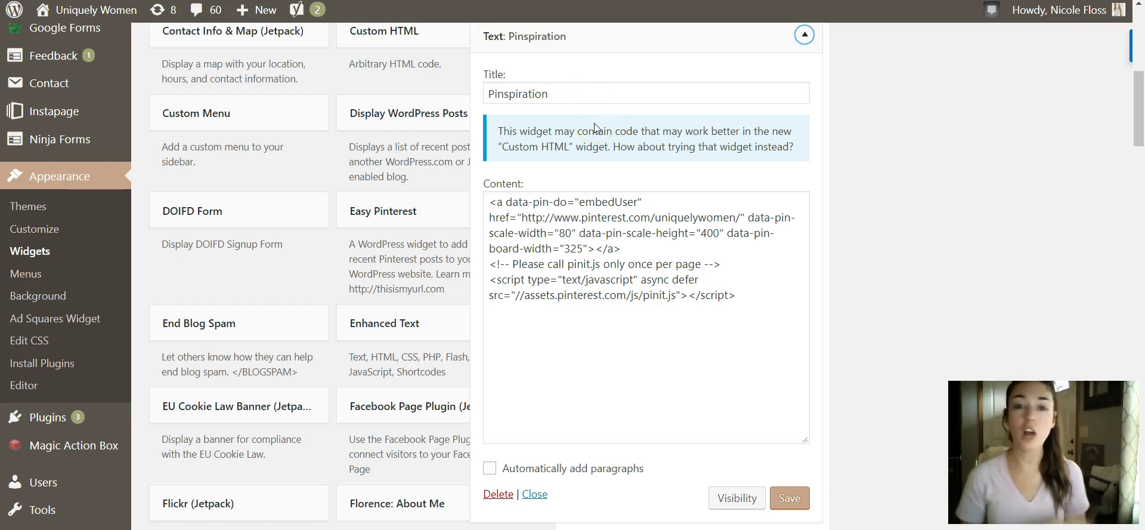
click(507, 207)
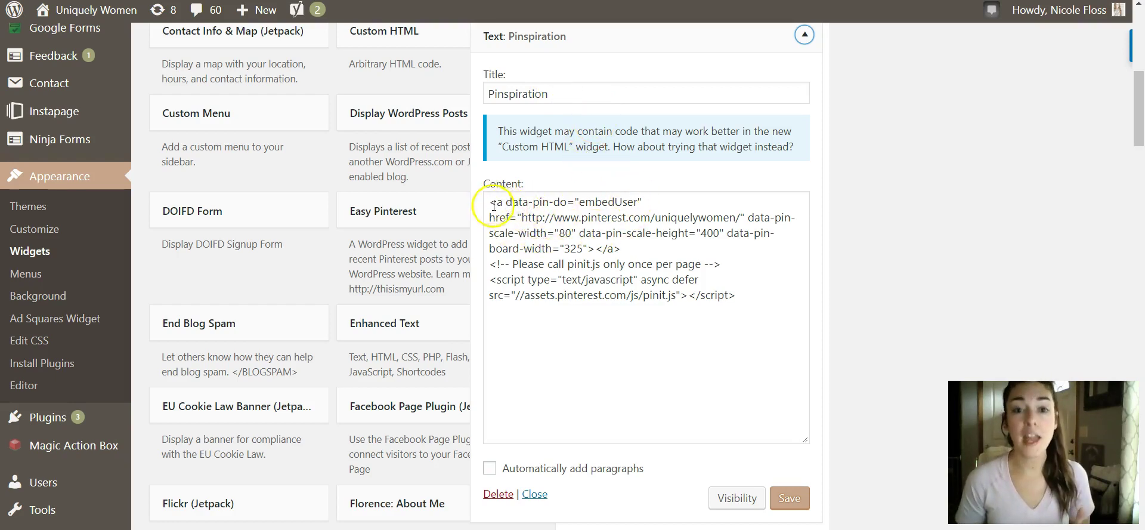
drag(621, 248, 487, 201)
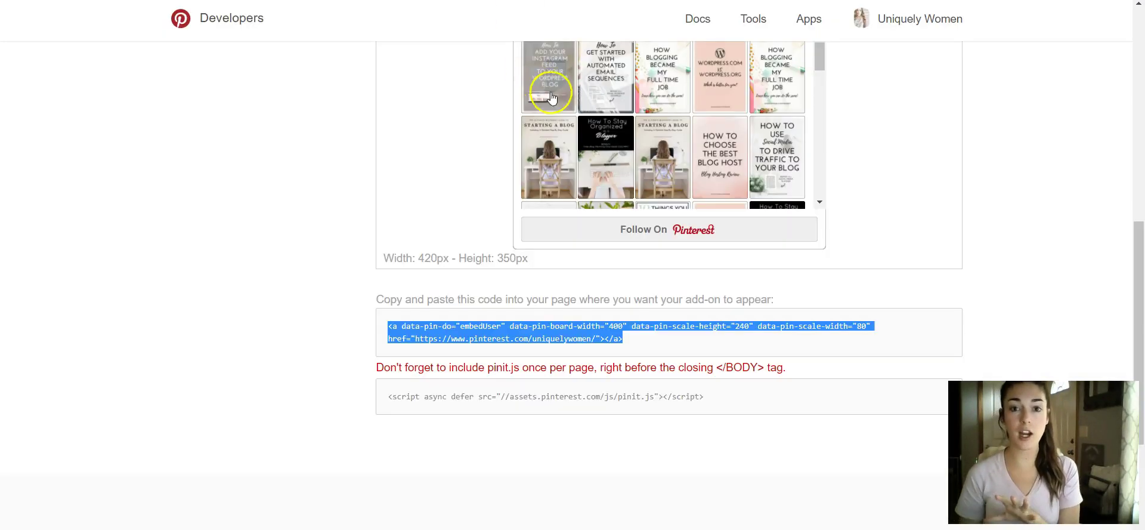
scroll(529, 281, up, 10)
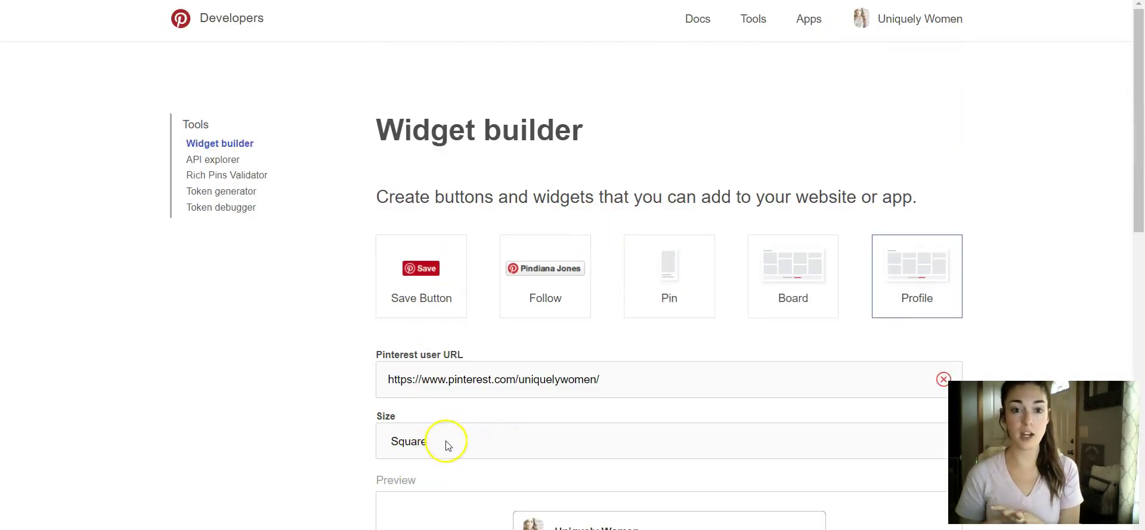
scroll(472, 459, down, 7)
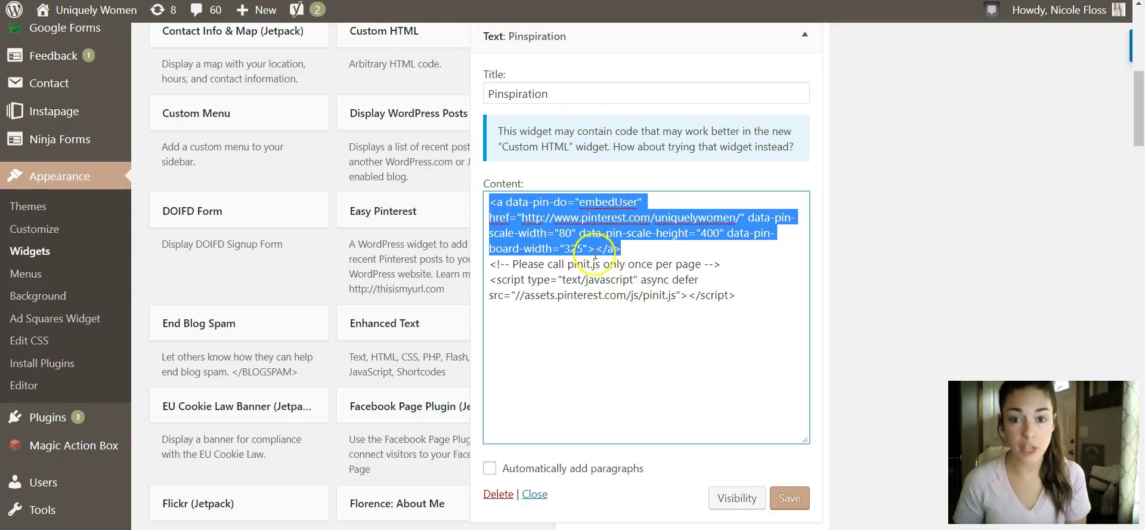
click(566, 241)
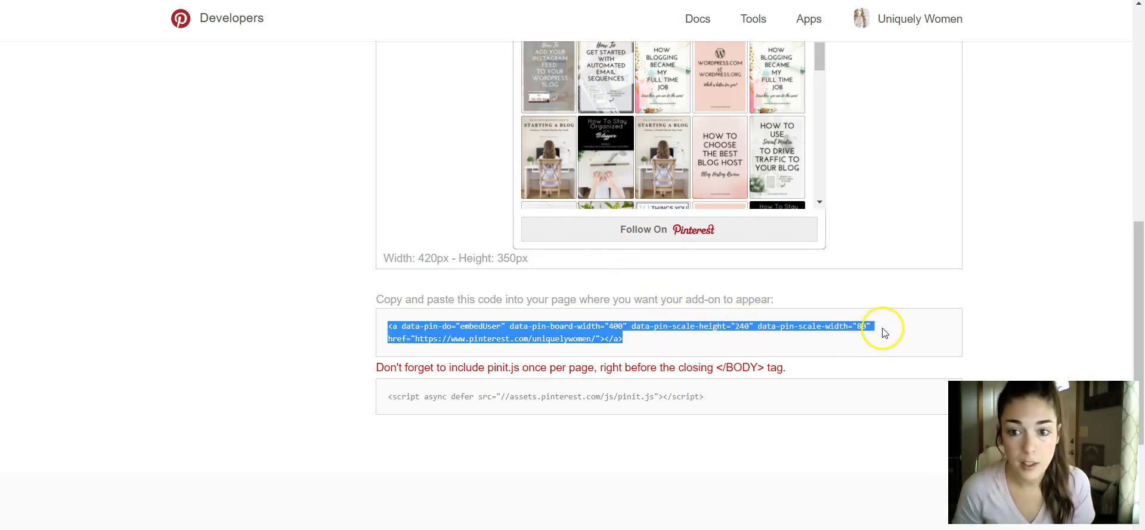
click(925, 333)
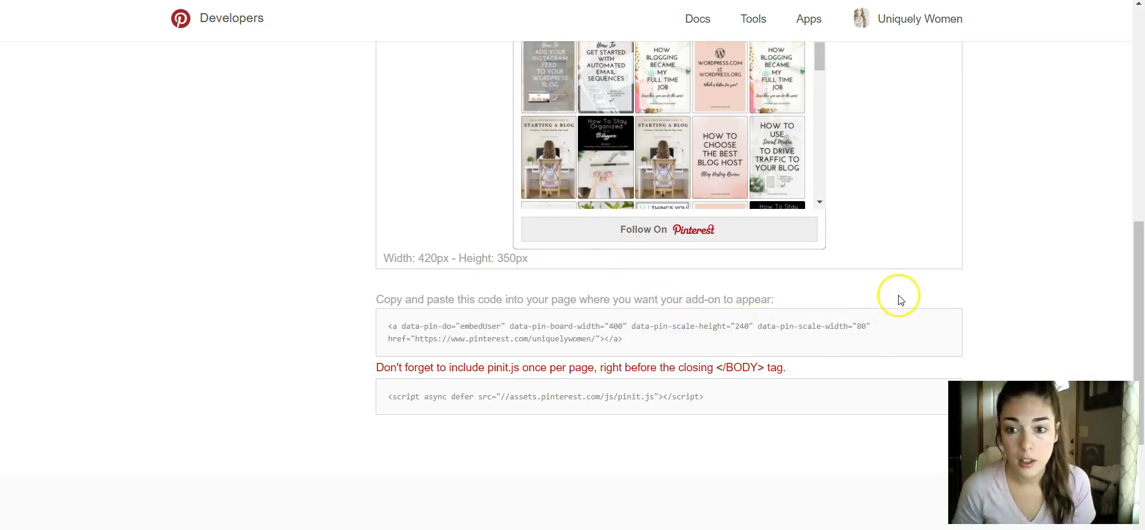
triple_click(867, 328)
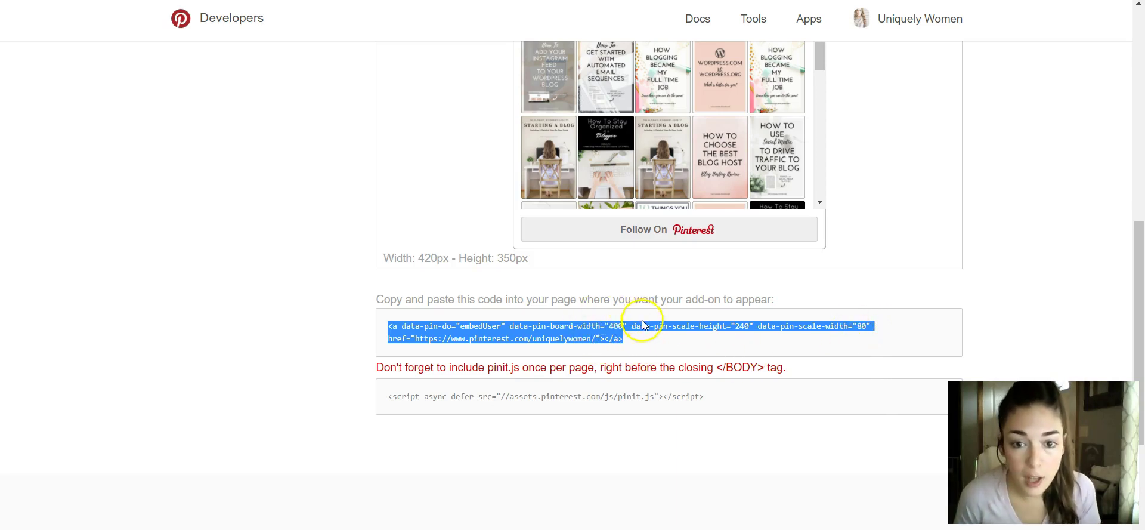
click(337, 322)
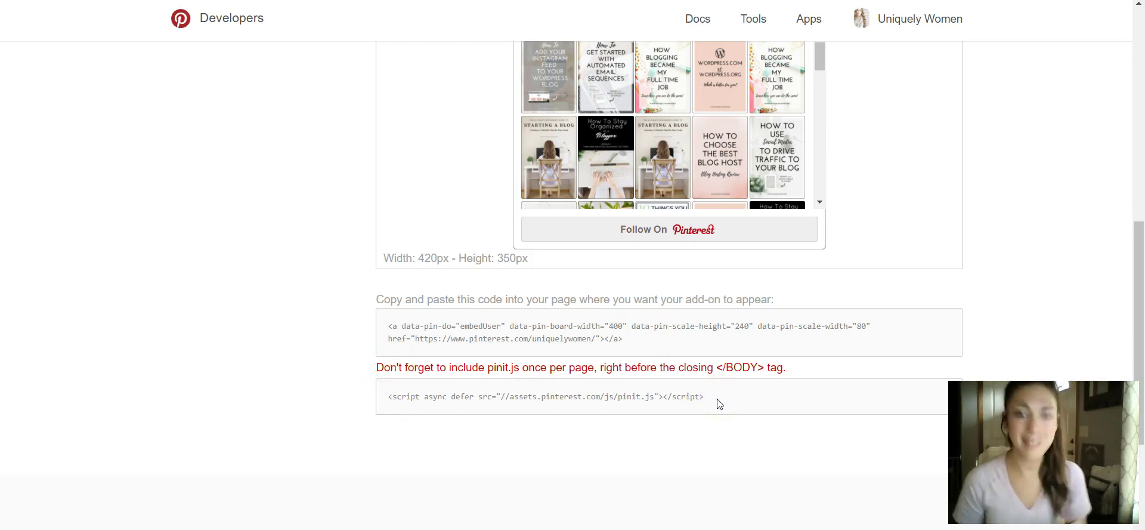
Copy the pinit.js script line from the Widget builder's embed code
drag(719, 403, 384, 404)
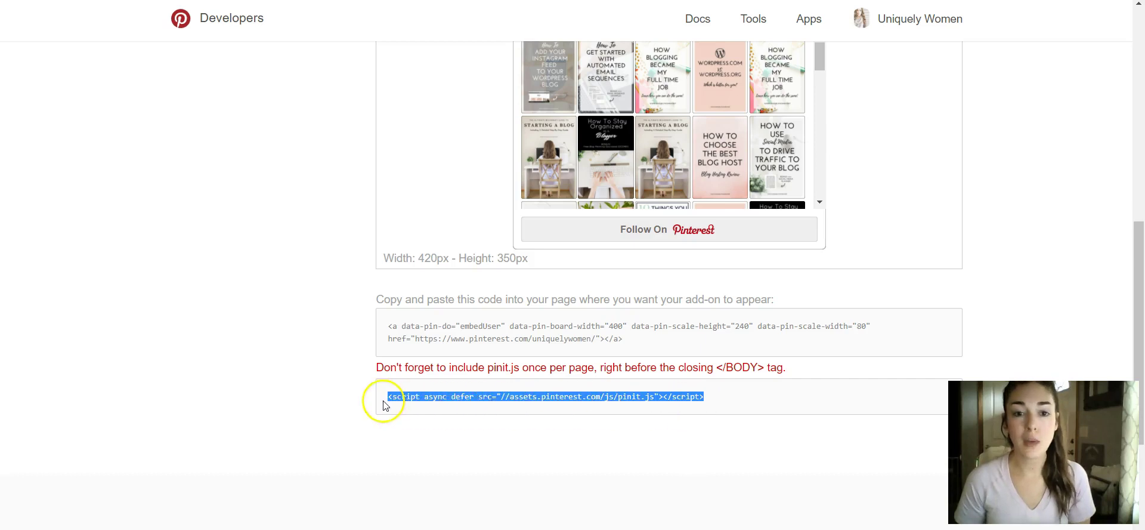
right_click(423, 399)
click(454, 406)
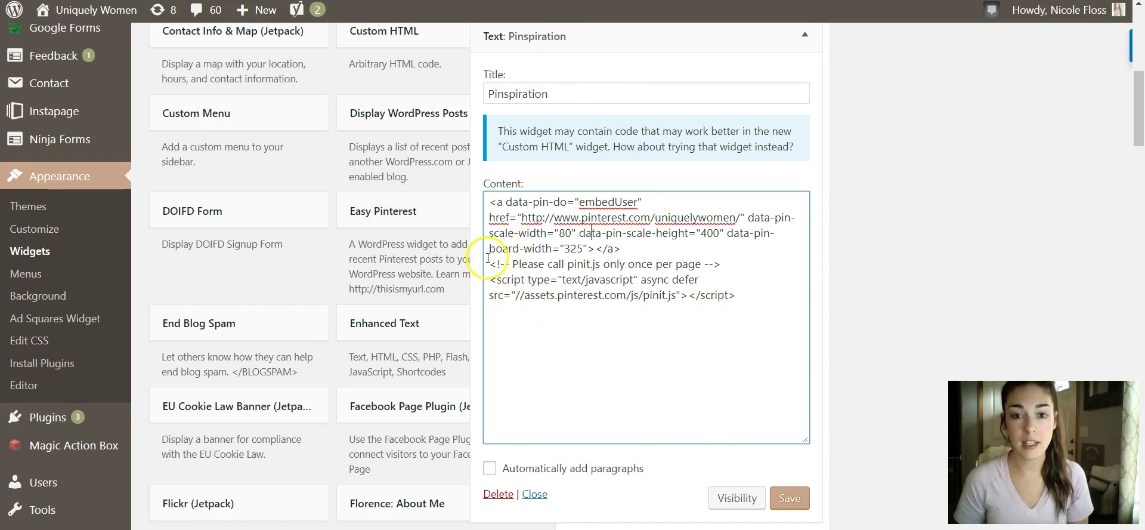
drag(739, 295, 488, 263)
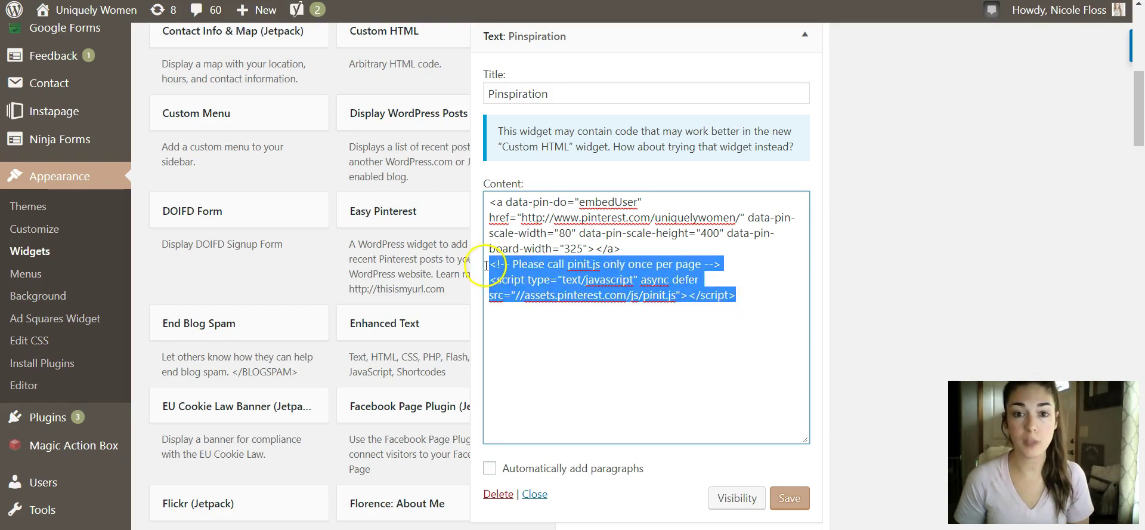
click(669, 323)
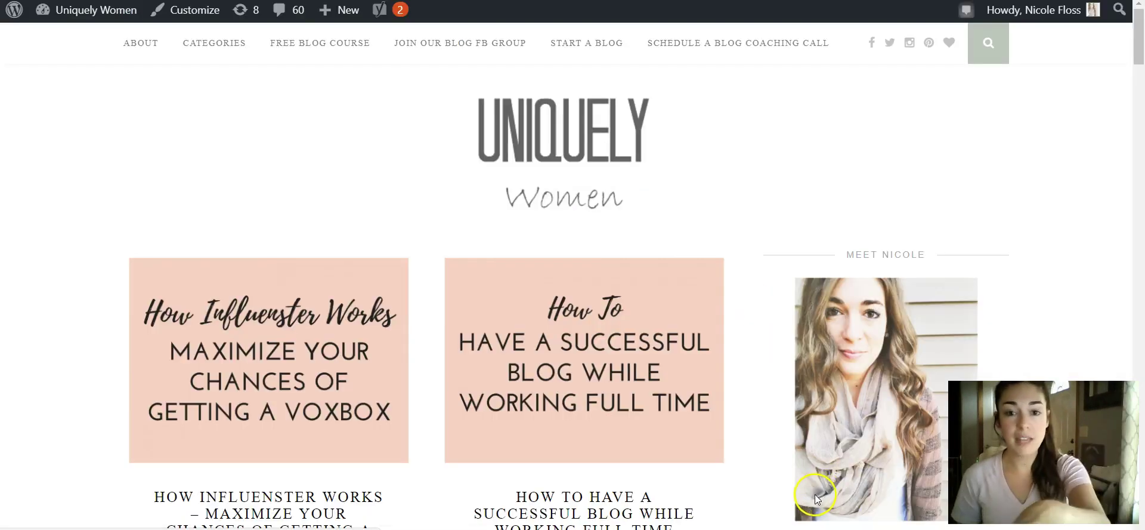
Scroll the live blog to the sidebar Pinterest widget with recent pins and Follow On Pinterest button
scroll(853, 281, down, 20)
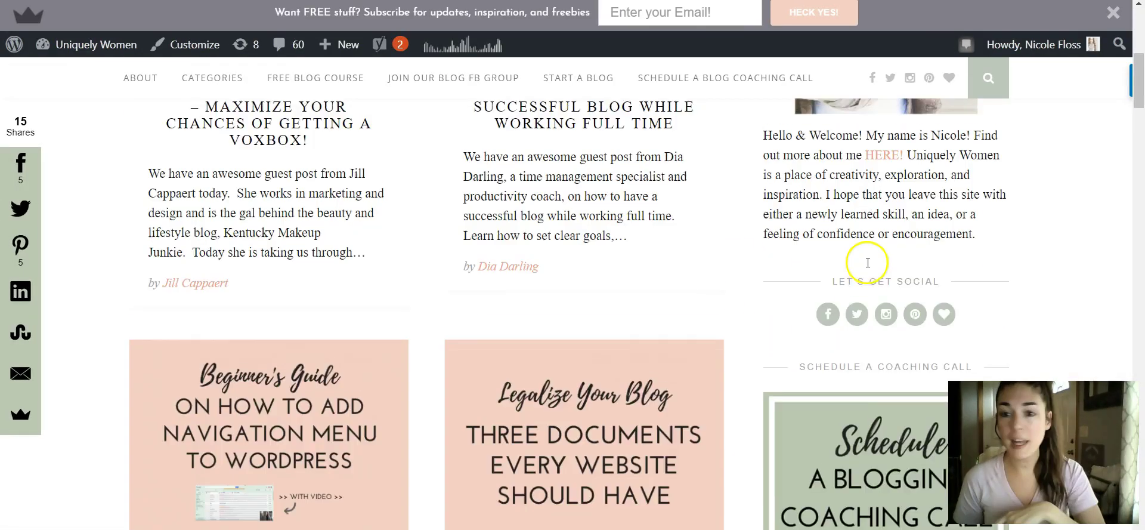
scroll(870, 269, down, 8)
scroll(925, 270, up, 4)
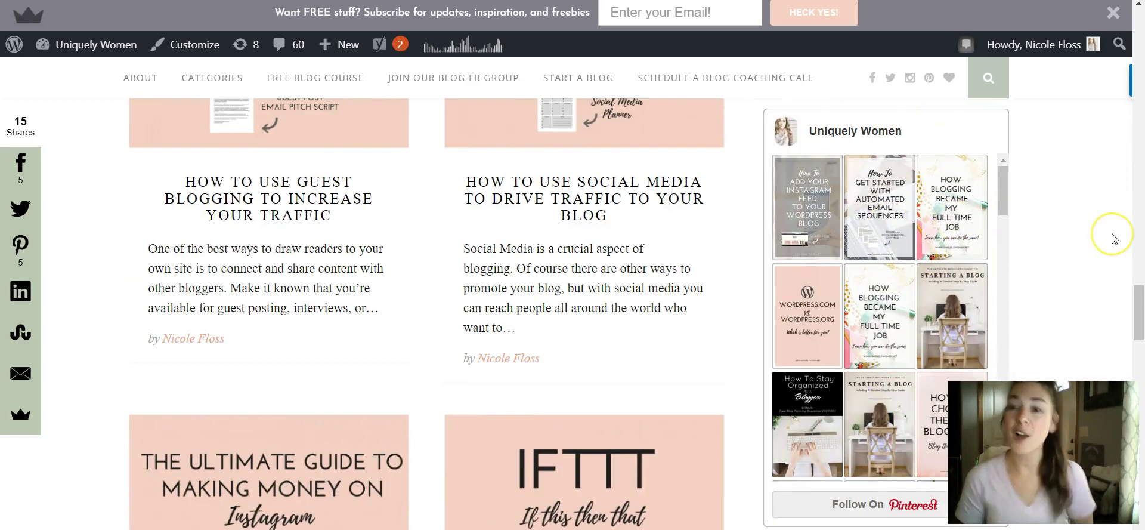
click(504, 470)
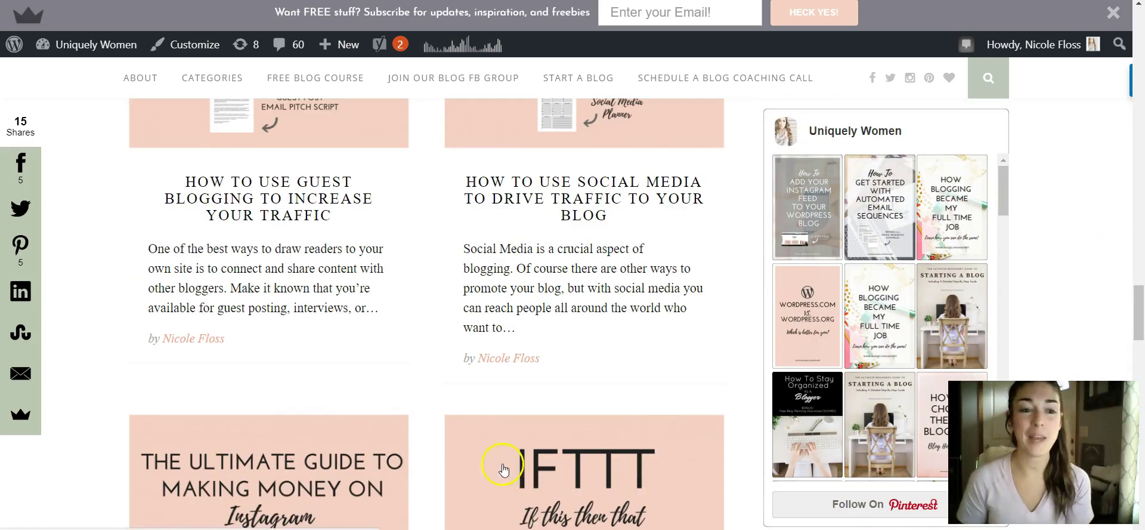